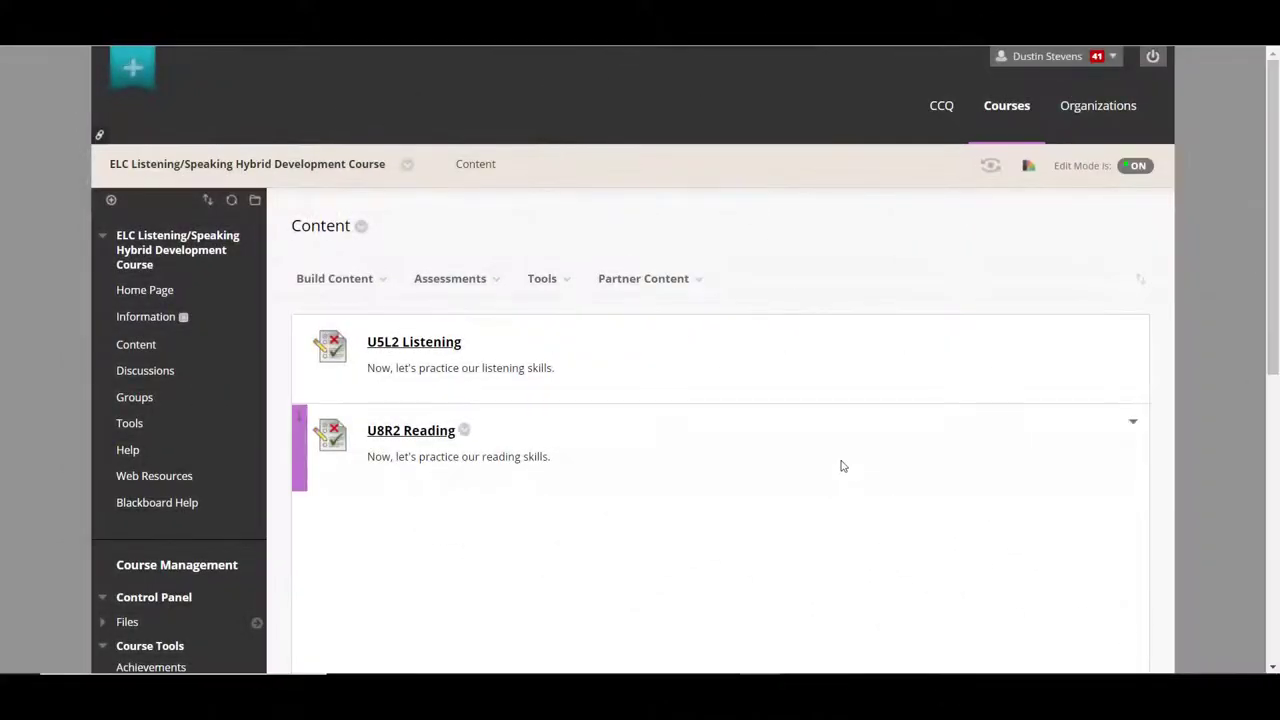
Step: Preview the U5L2 Listening test, playing the question 9 dictation and the Family History recording
left_click(420, 344)
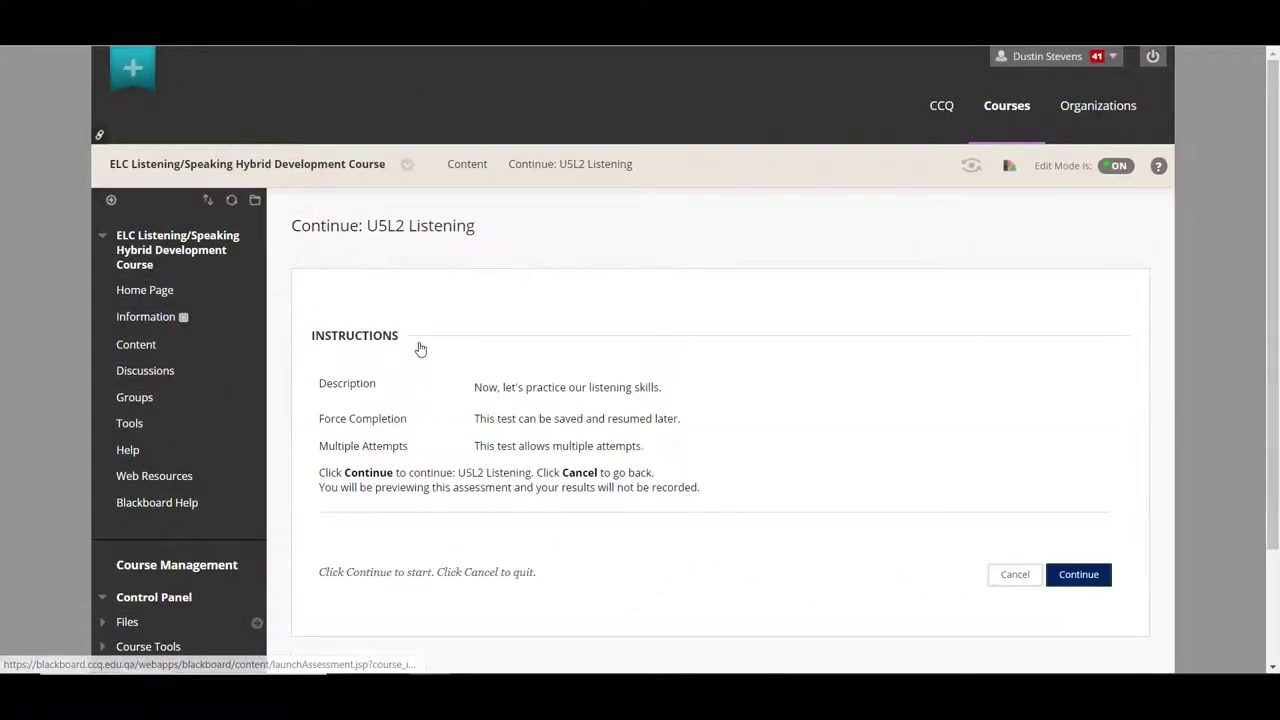
left_click(1079, 575)
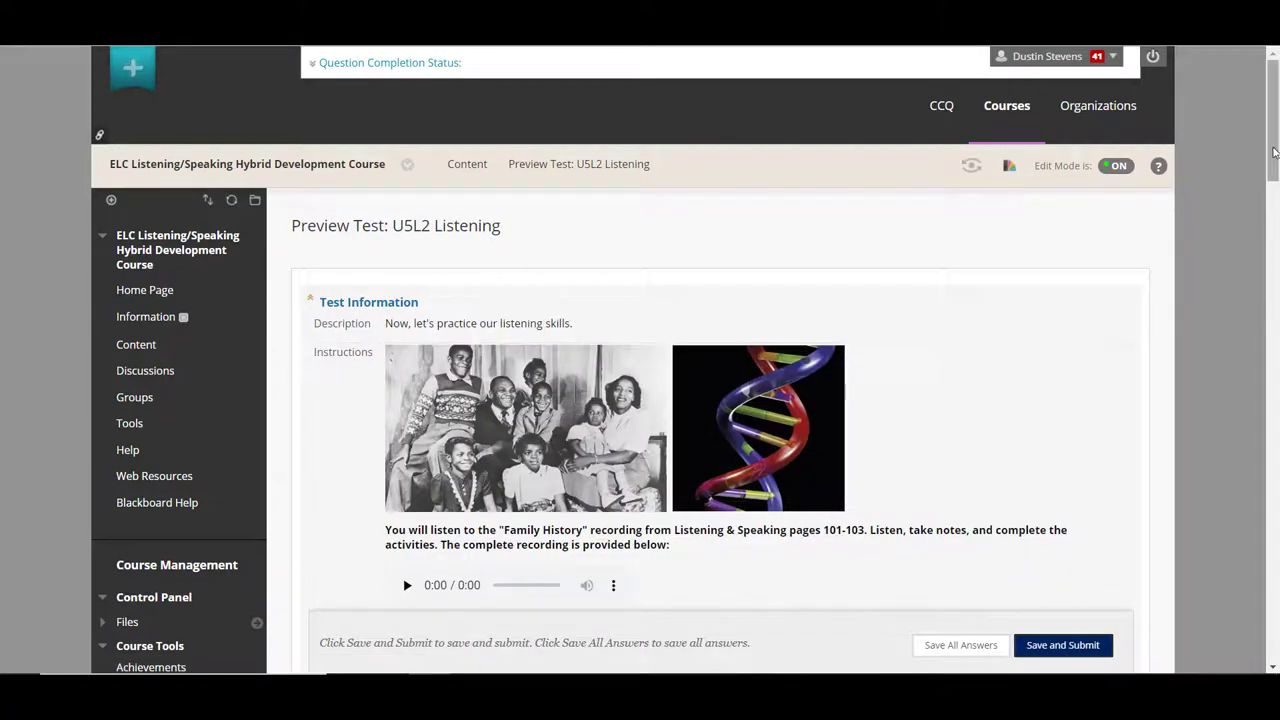
left_click_drag(1275, 153, 1276, 640)
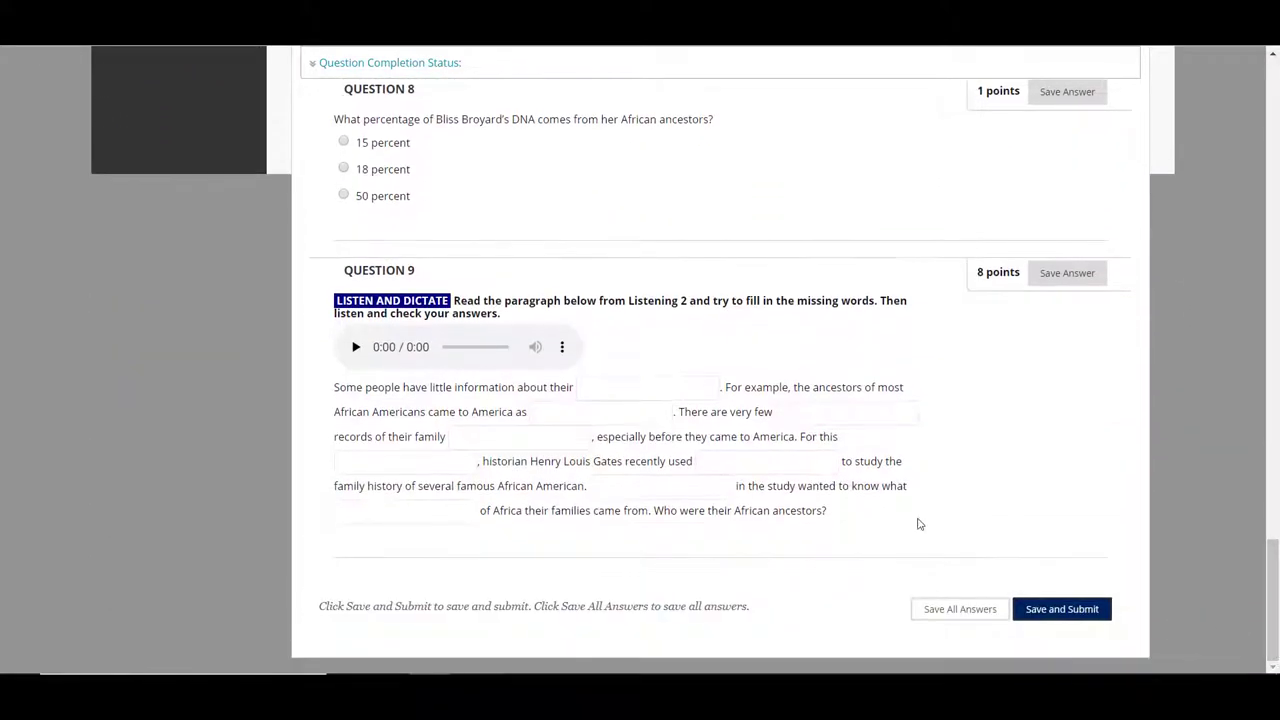
left_click(356, 348)
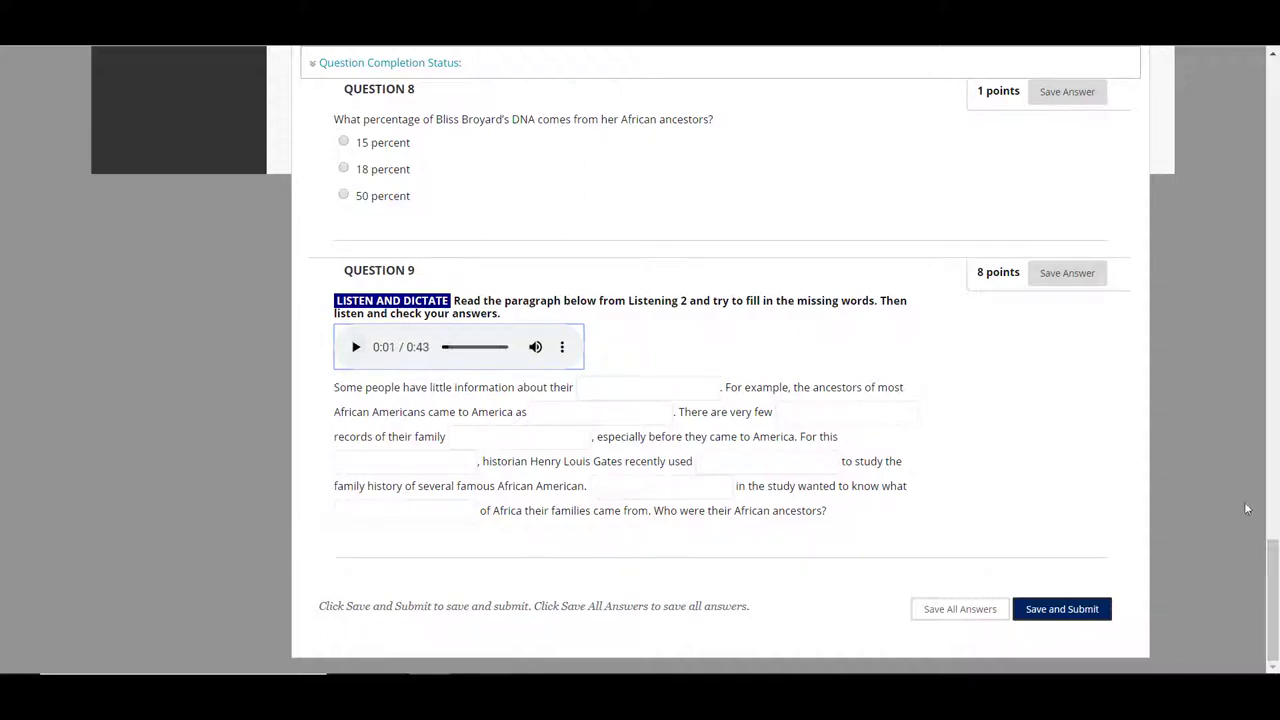
left_click_drag(1274, 582, 1273, 100)
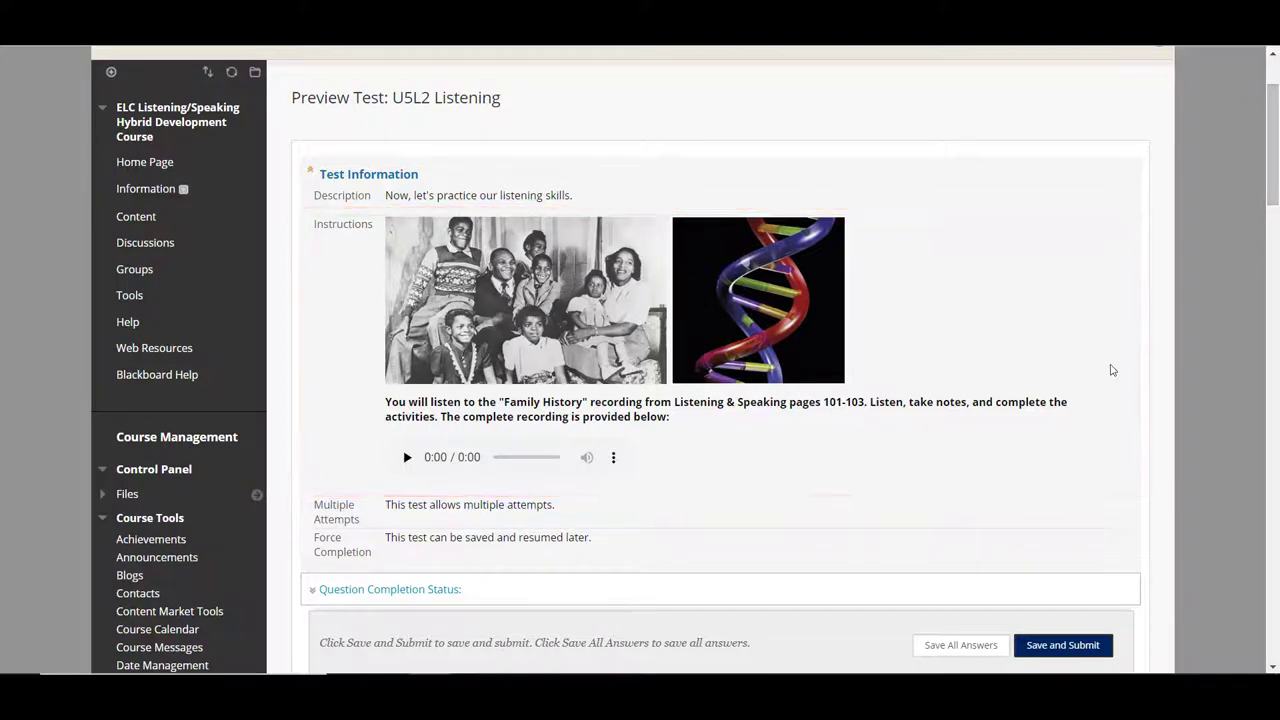
left_click(407, 458)
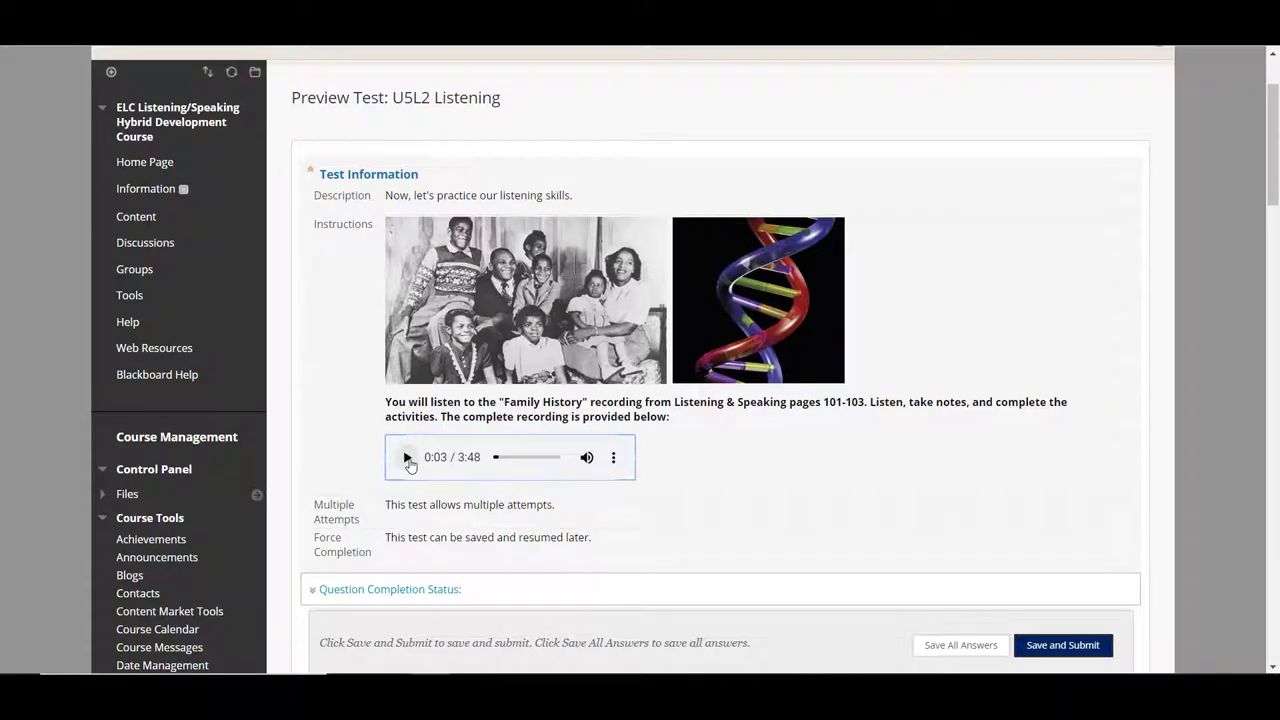
Step: Leave the test preview and go to the course's Tests list under Tests, Surveys, and Pools
scroll(36, 445, "down", 3)
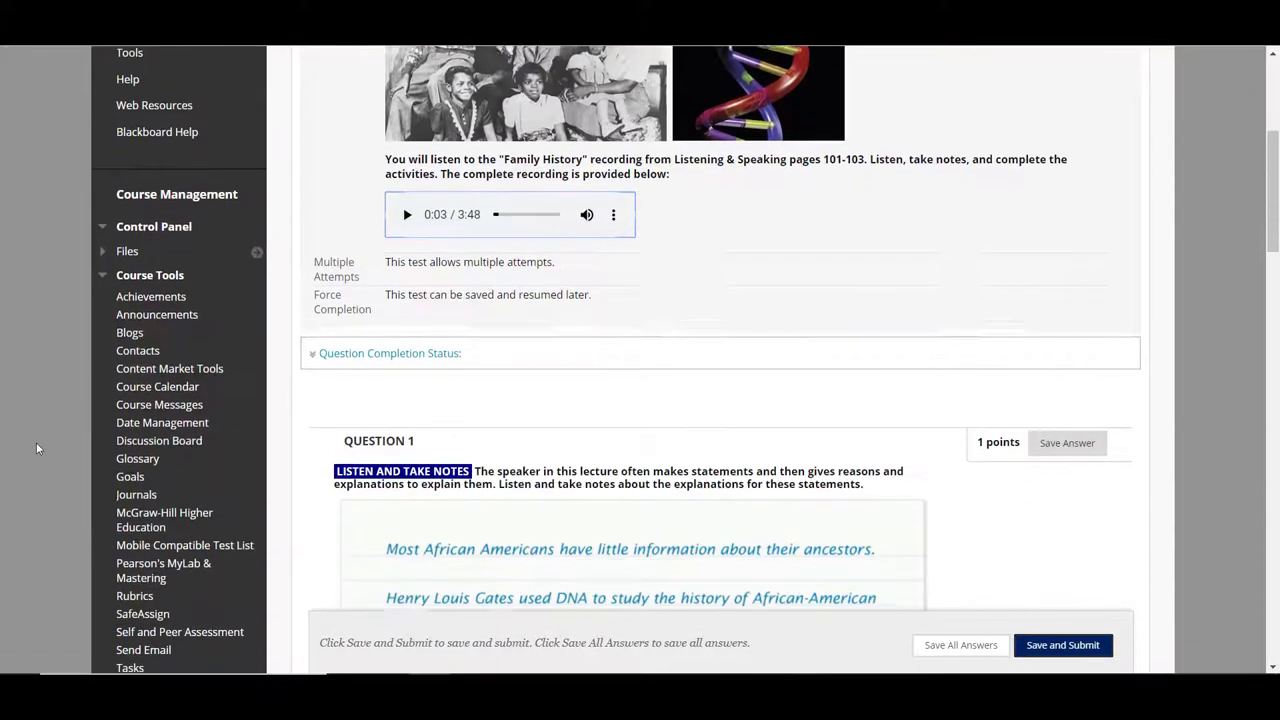
scroll(36, 445, "down", 2)
left_click(137, 518)
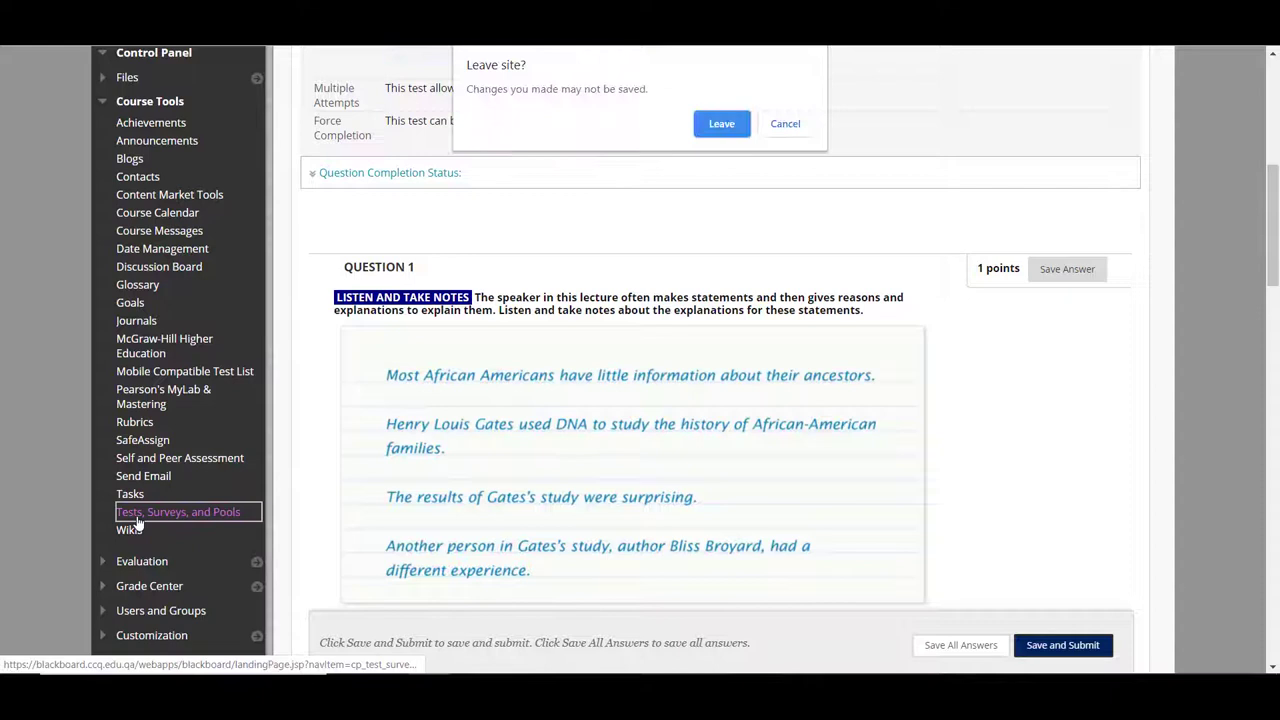
left_click(719, 132)
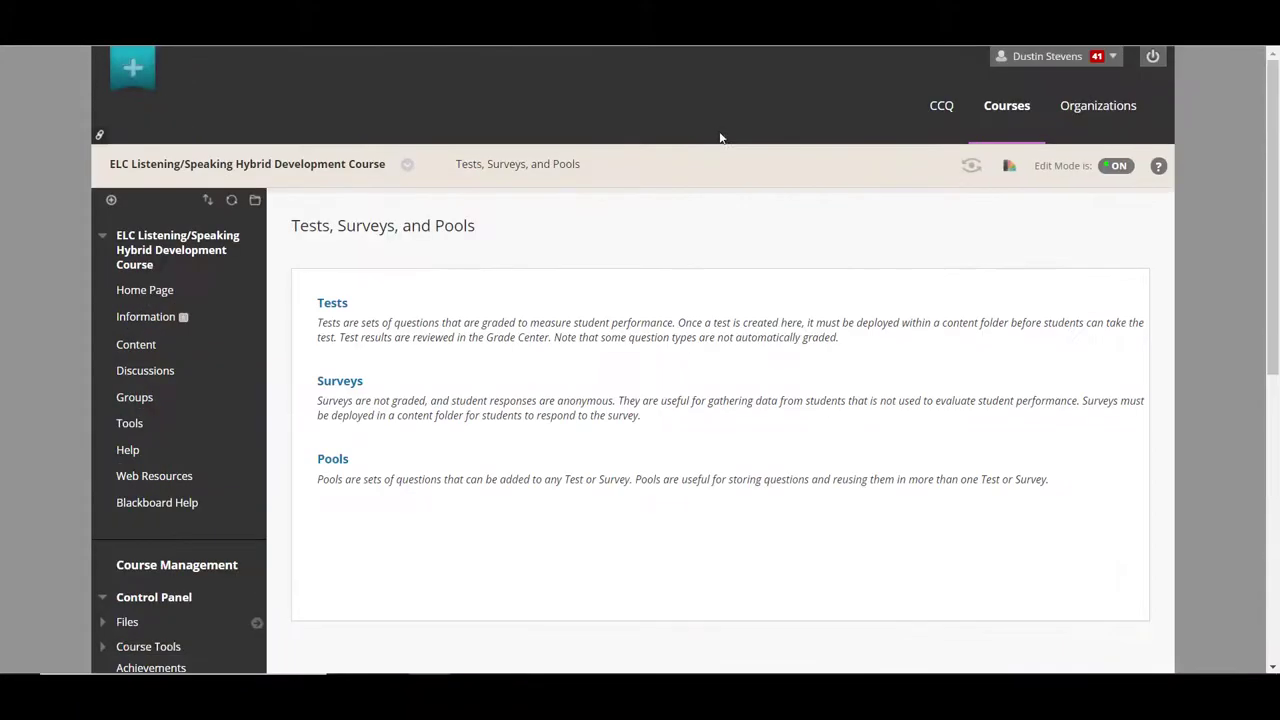
left_click(332, 304)
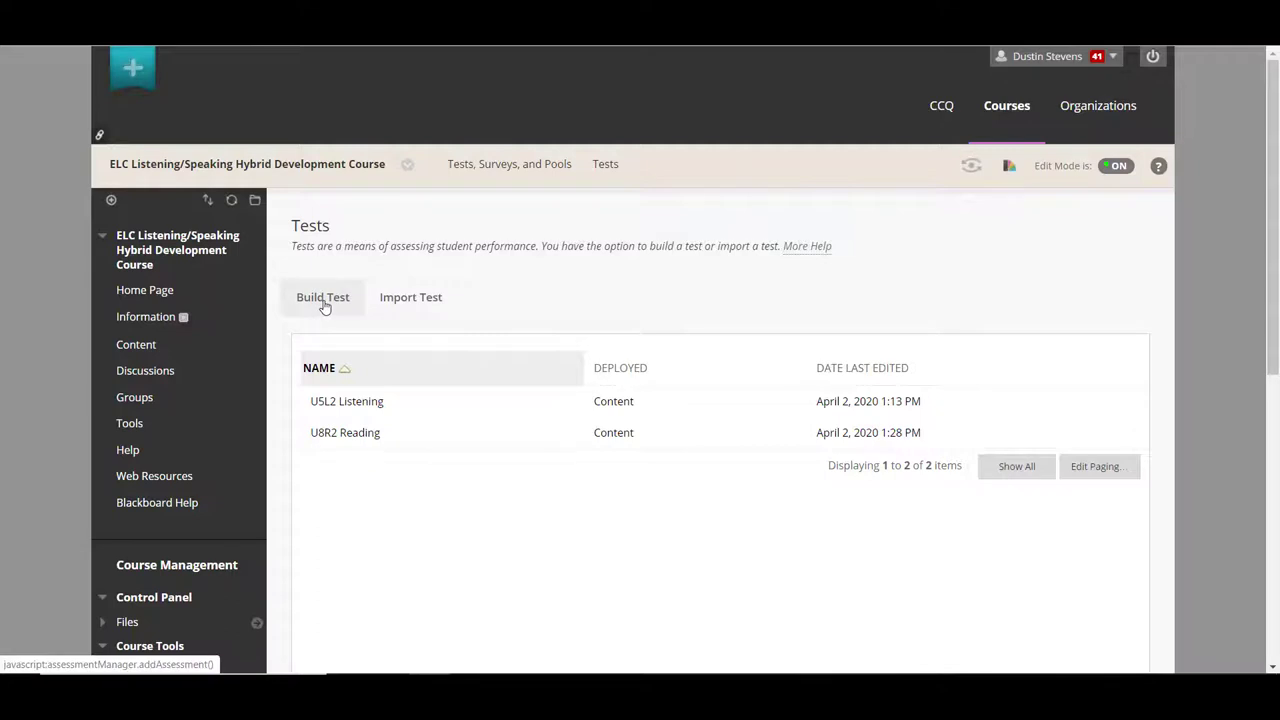
Step: Build a new test named 'Sample Listening Test' and submit it
left_click(324, 307)
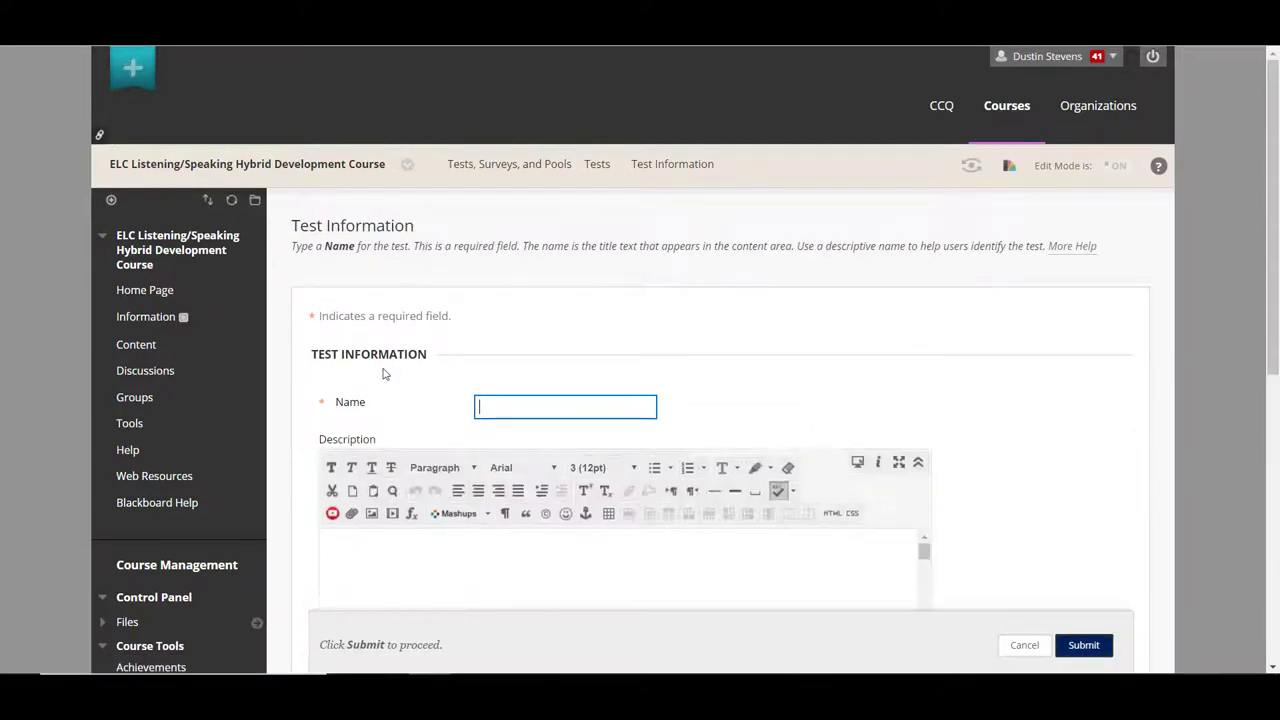
type("Sample Listening Test")
scroll(1246, 397, "down", 2)
scroll(1246, 397, "down", 3)
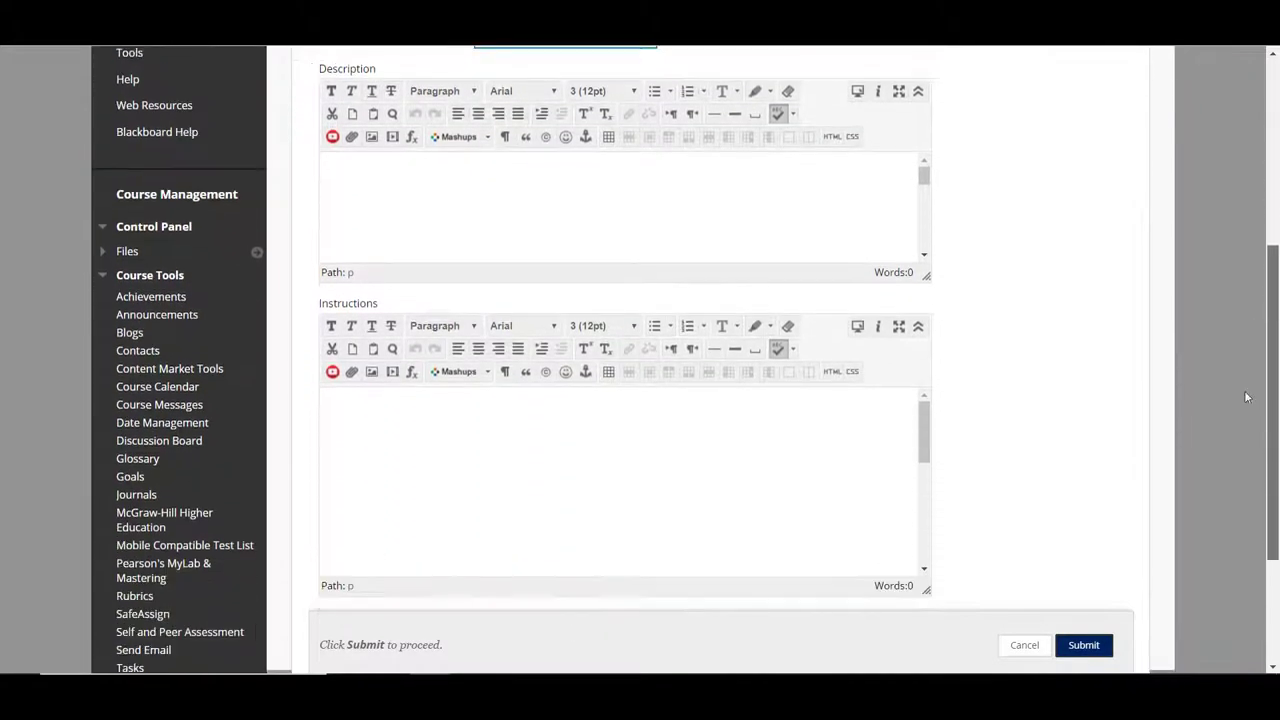
scroll(1246, 397, "down", 1)
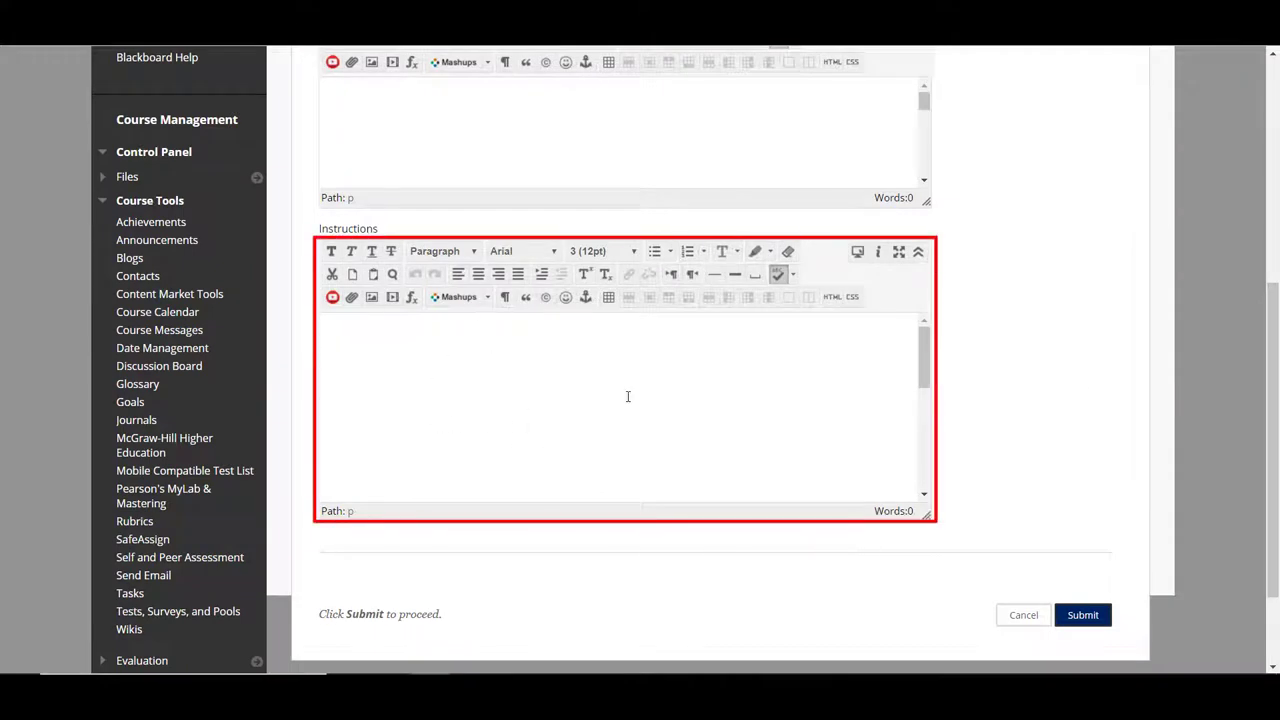
left_click(1083, 615)
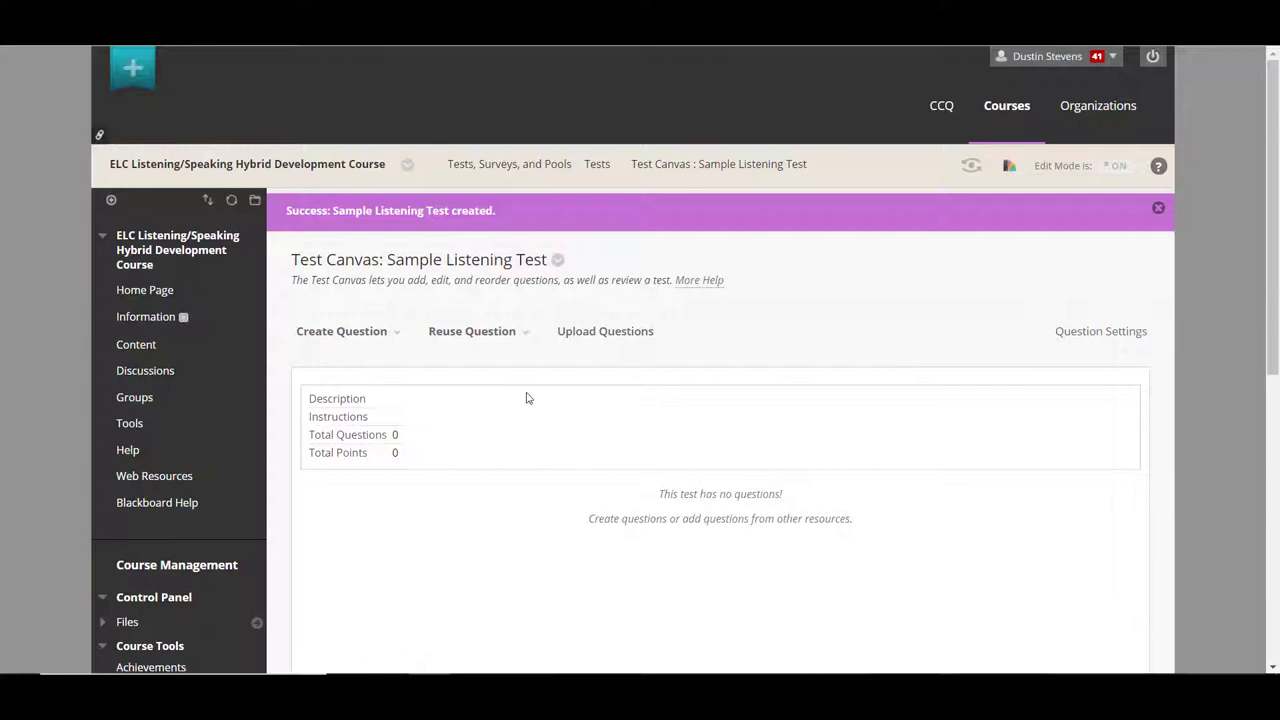
scroll(1168, 508, "down", 1)
scroll(1168, 508, "down", 5)
Step: Open the Sample Listening Test canvas, choose Edit on its title and scroll to the Instructions editor
left_click(1126, 194)
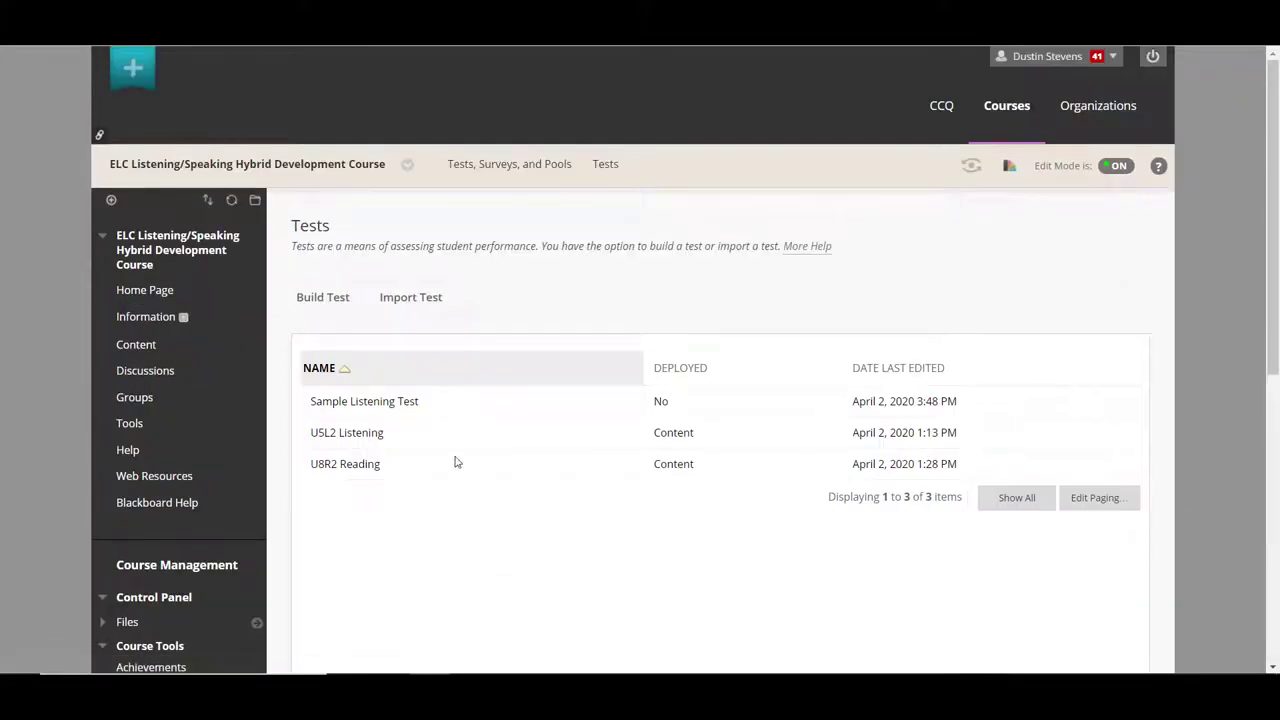
left_click(427, 401)
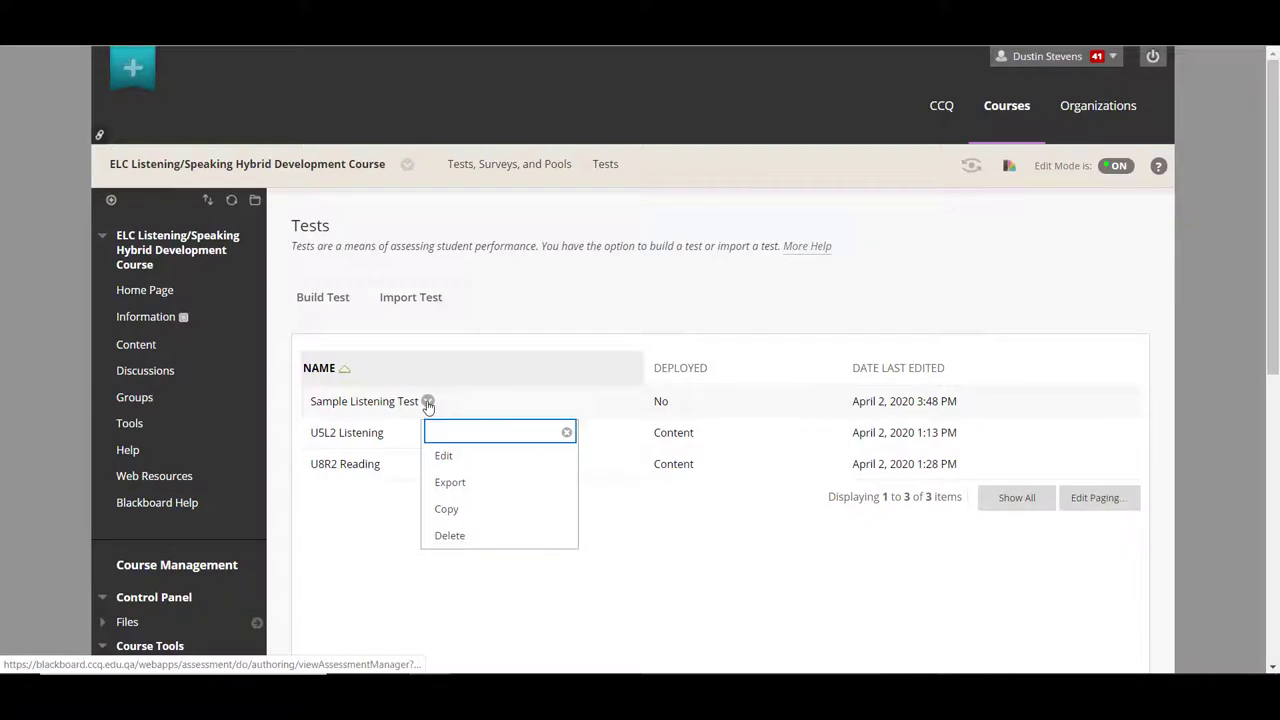
left_click(452, 463)
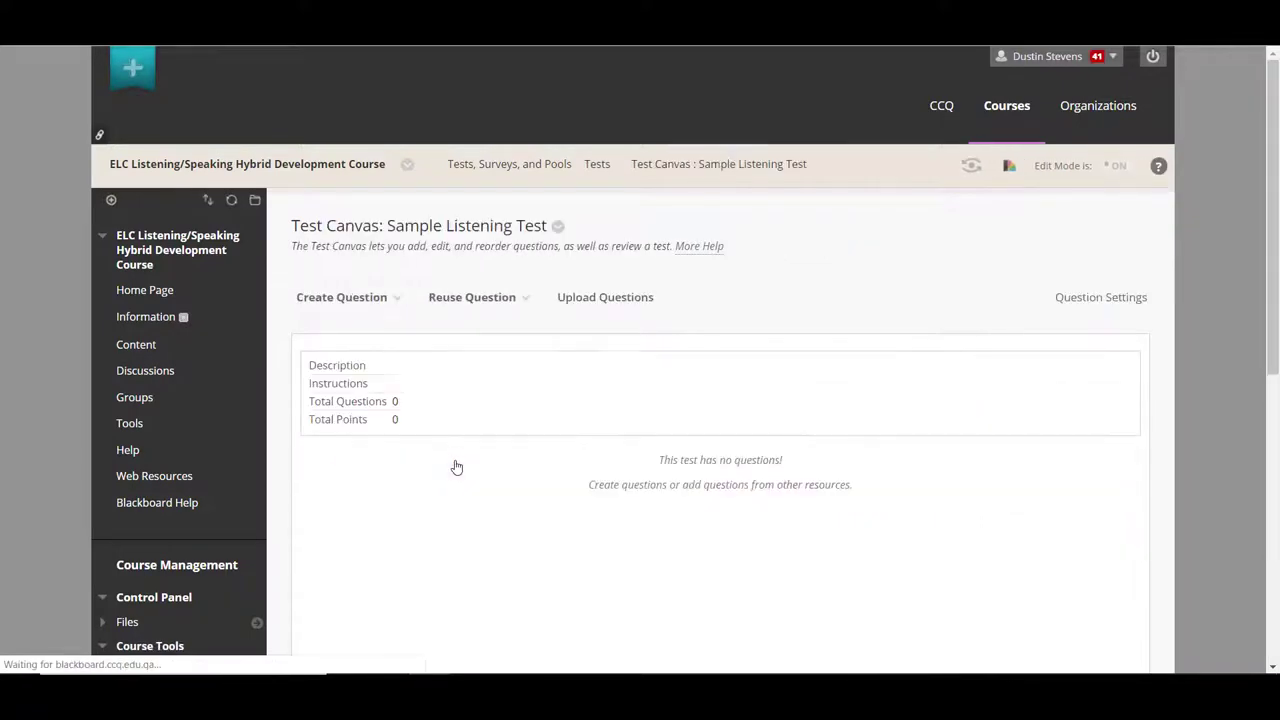
left_click(558, 228)
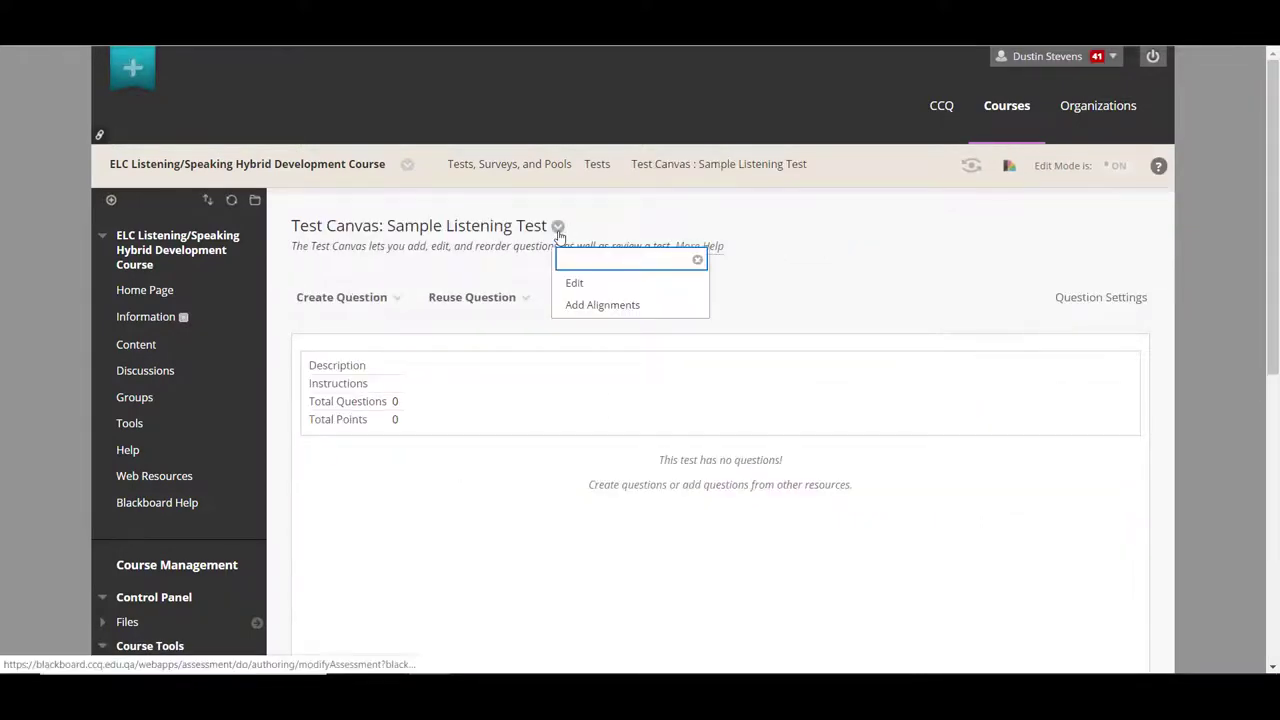
left_click(574, 283)
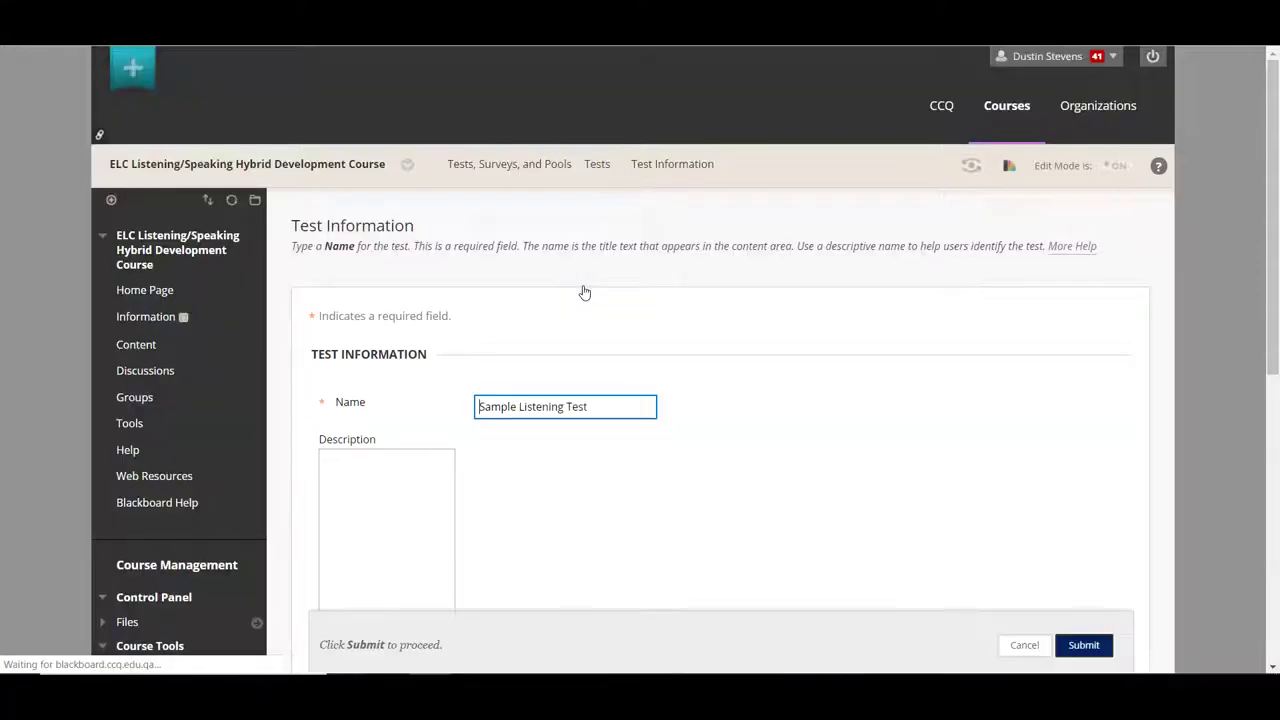
left_click_drag(1274, 160, 1236, 368)
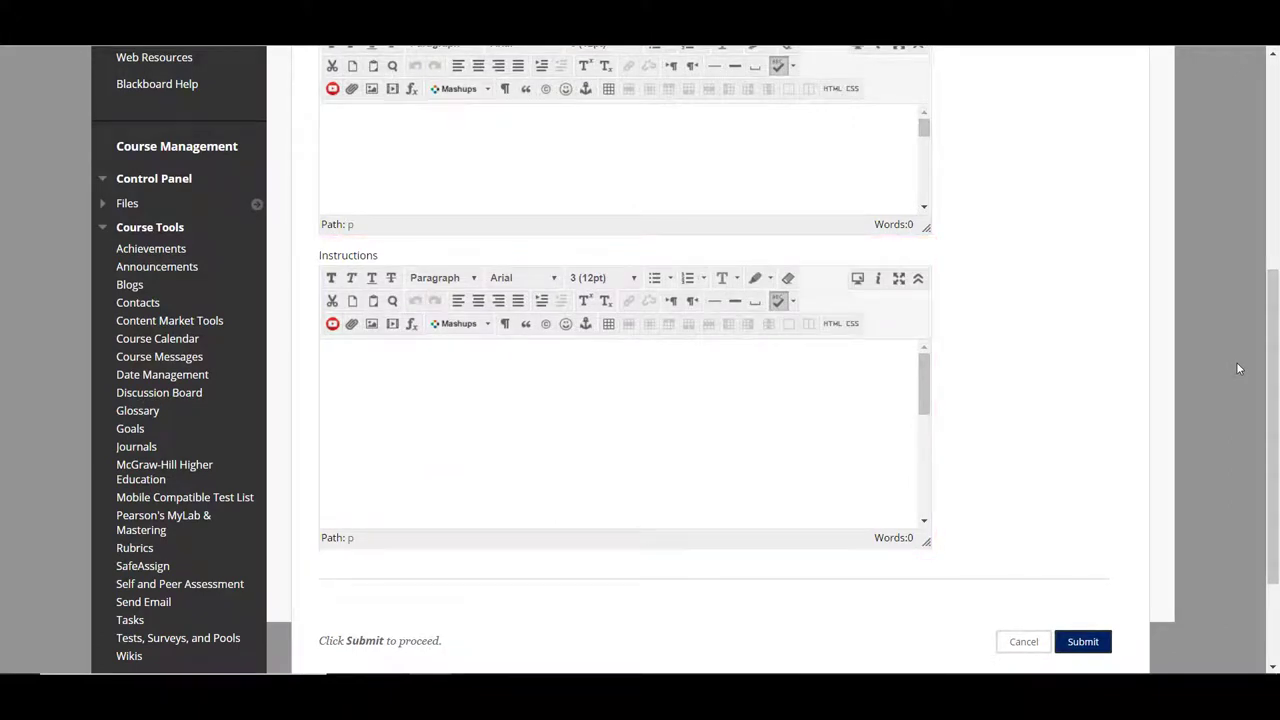
Step: Start embedding media in Instructions with type Embedded Audio, browsing the course files
left_click(371, 383)
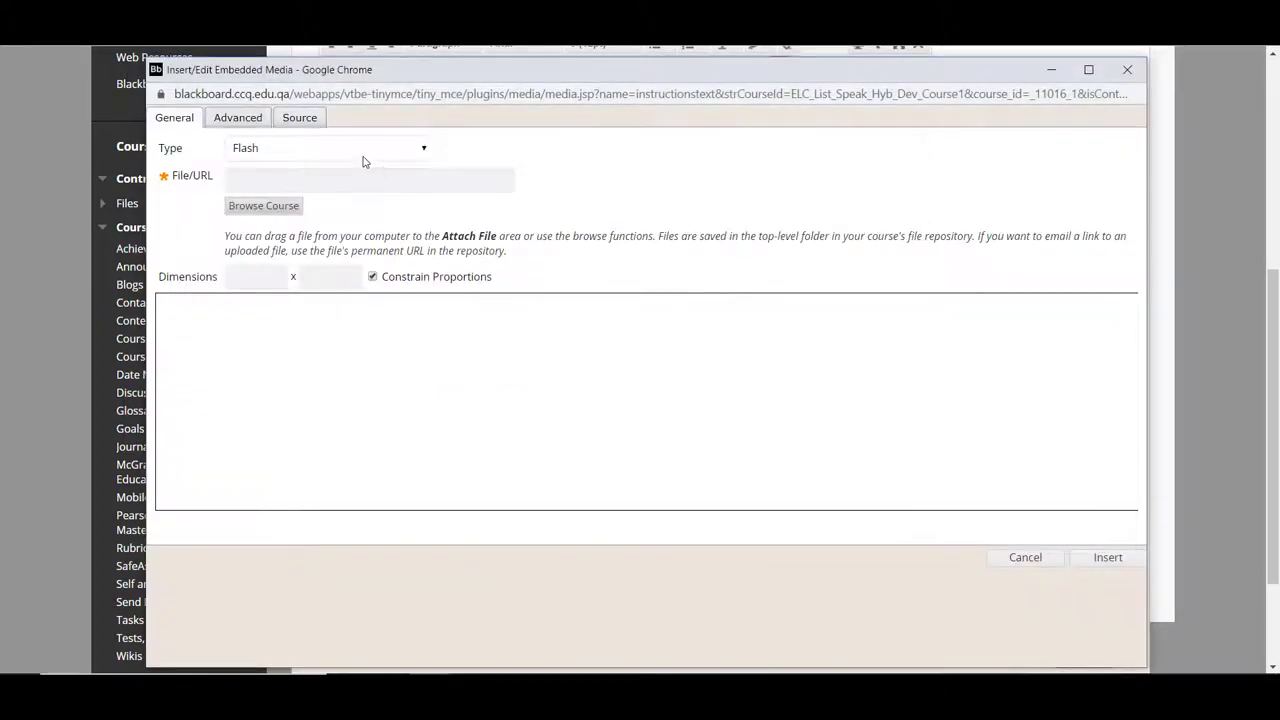
left_click(364, 155)
left_click(317, 289)
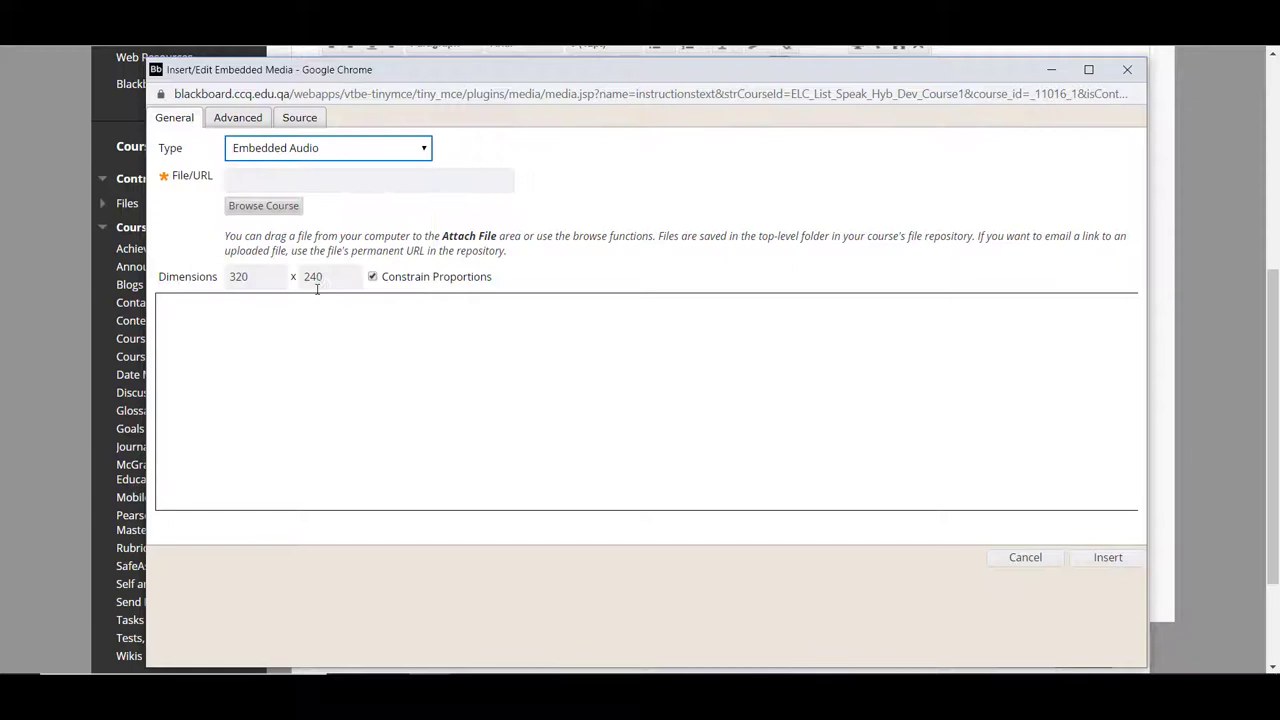
left_click(262, 207)
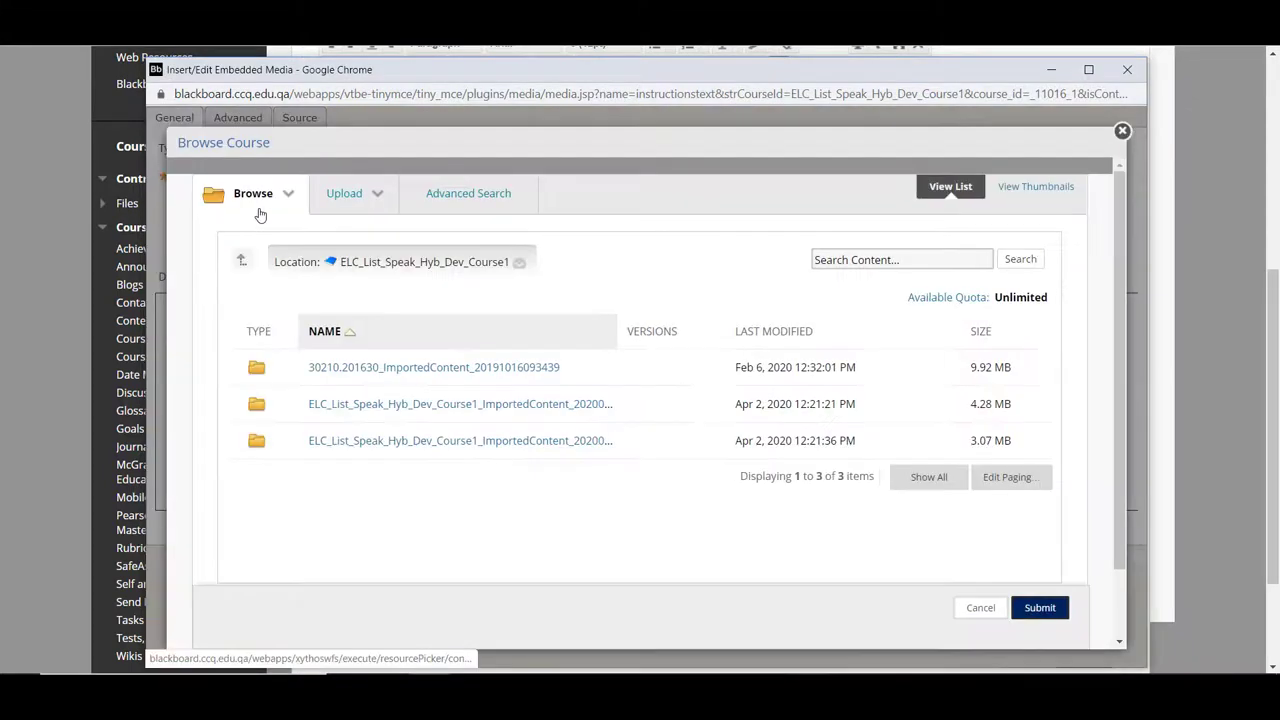
Step: Upload Q2e_02_LS_U05_Listening2_ActivityA.mp3 to the course files and select it
left_click(346, 194)
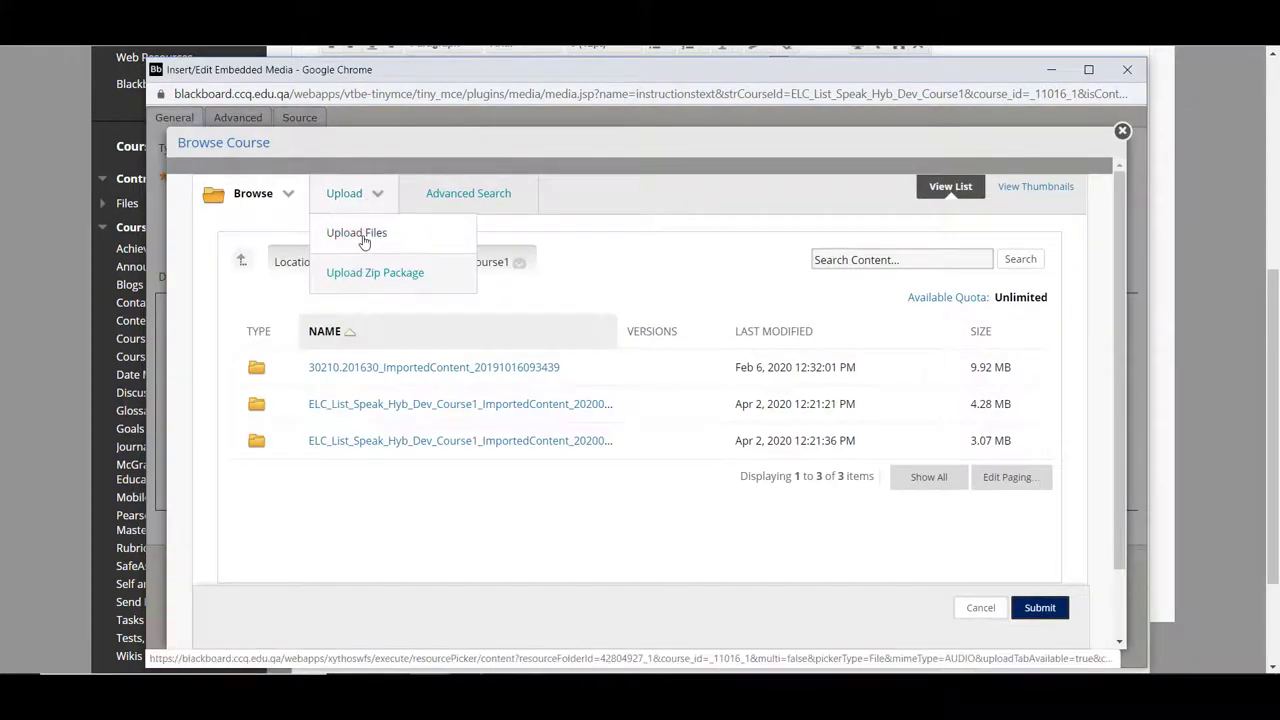
left_click(363, 236)
left_click(448, 478)
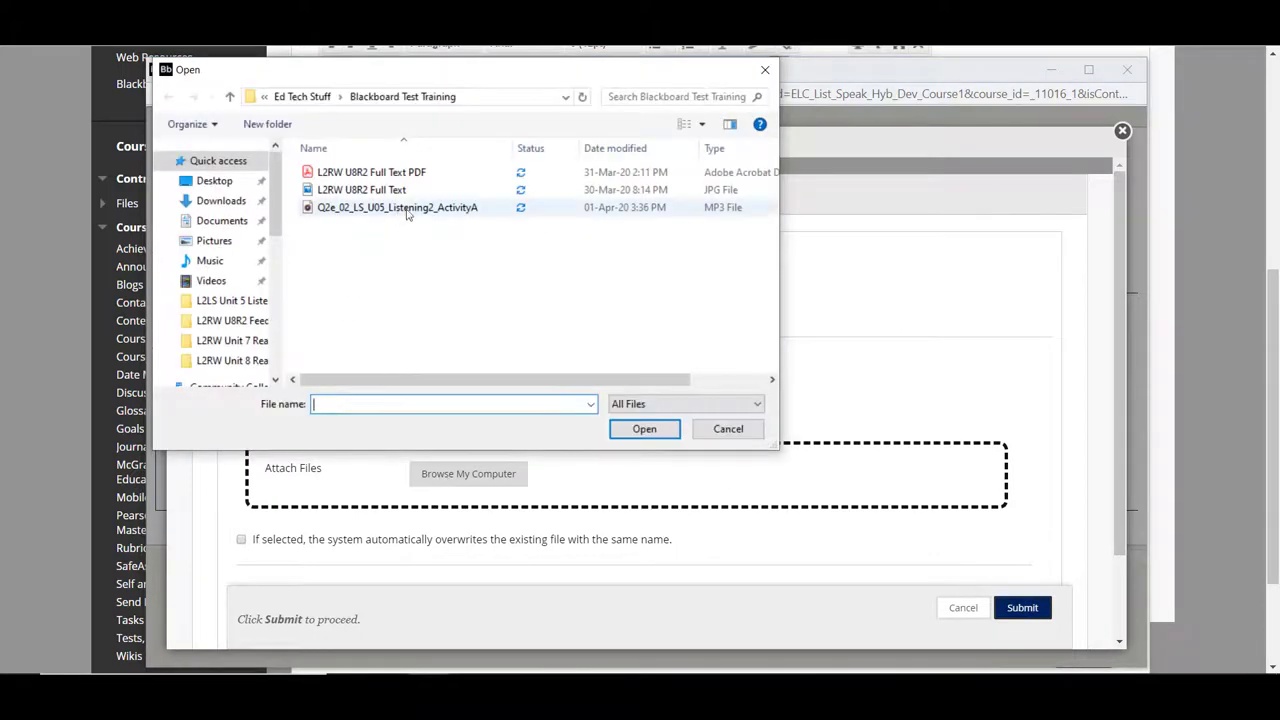
double_click(385, 208)
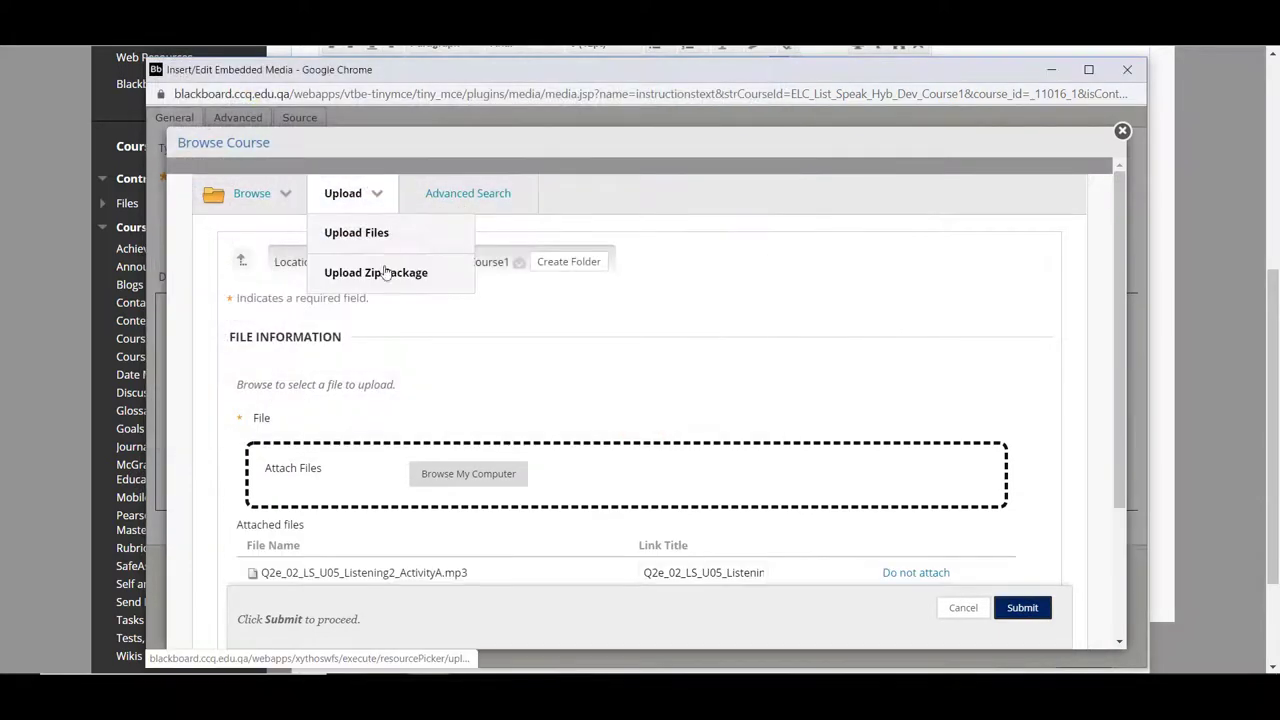
left_click(1022, 608)
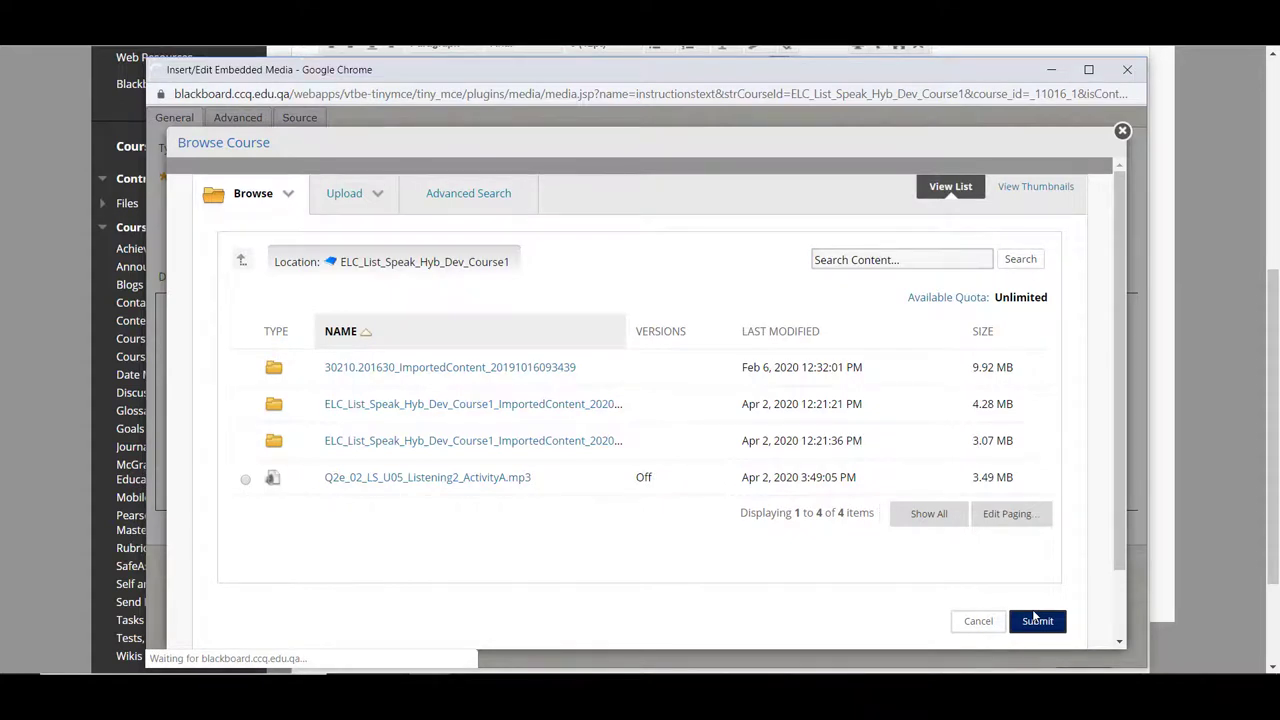
left_click(246, 480)
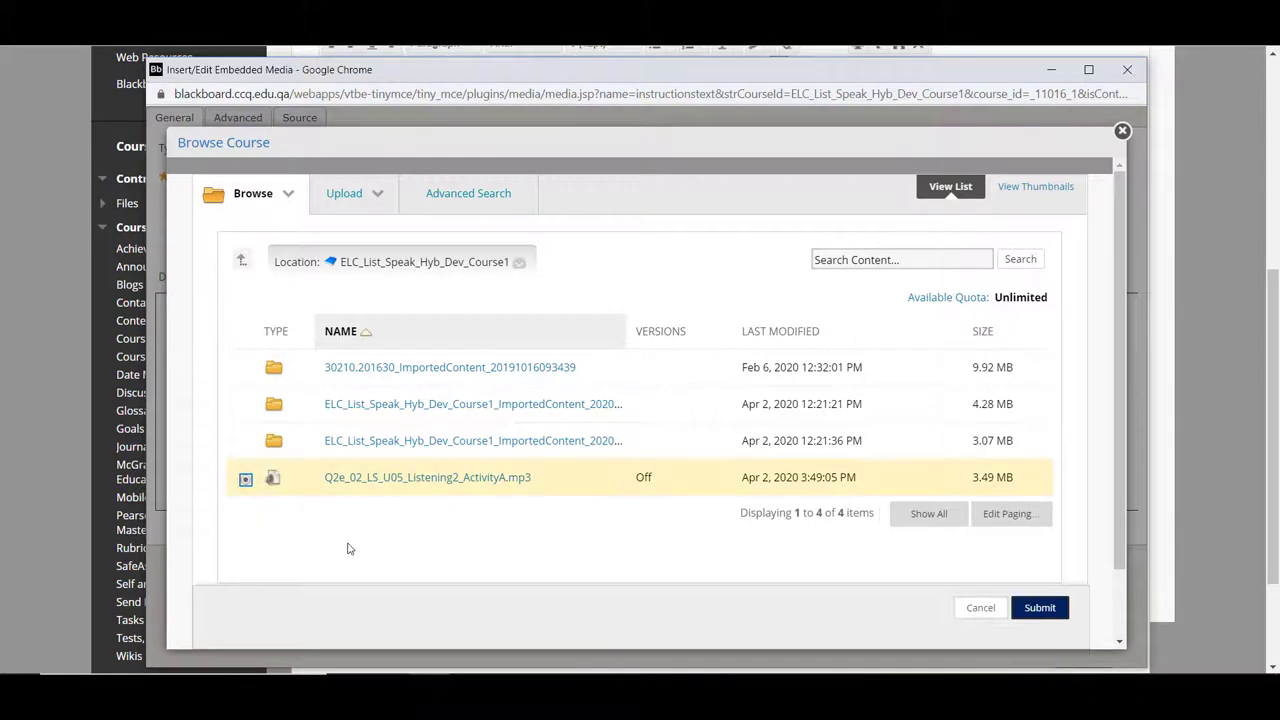
Step: Insert the MP3 audio player and type 'Listen to the recording below and answer the questions' above it
left_click(1040, 608)
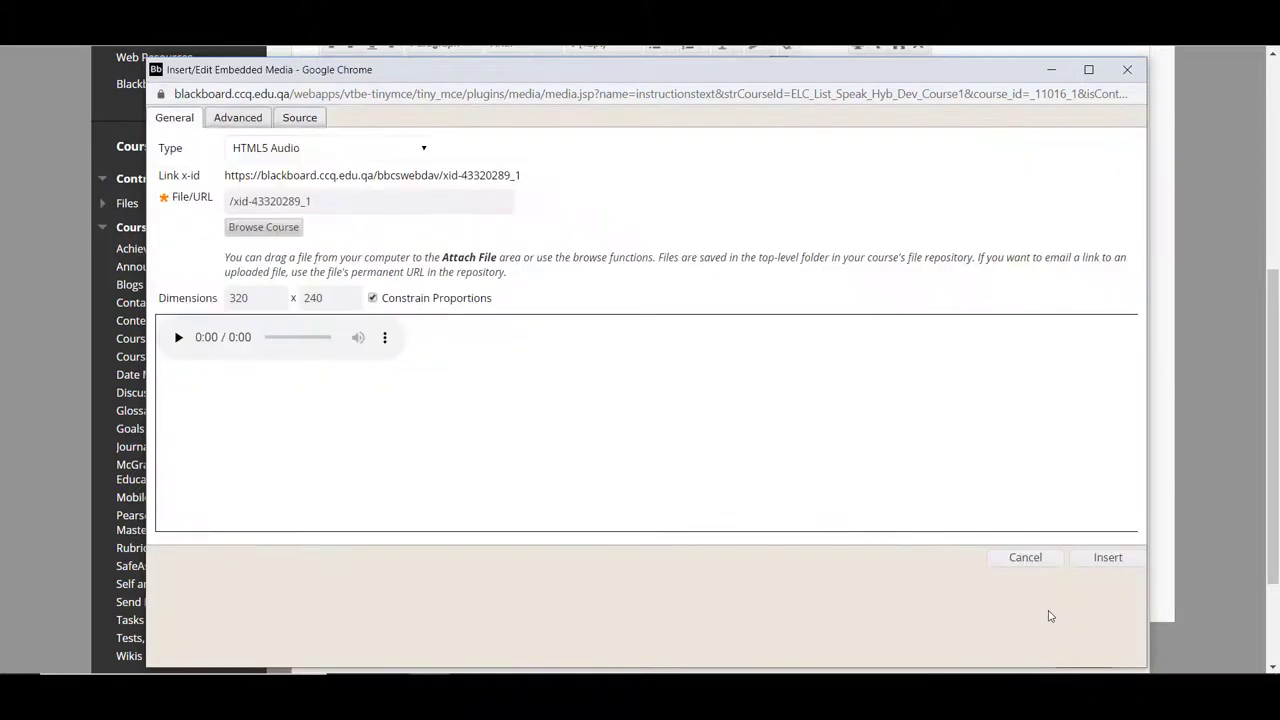
left_click(178, 342)
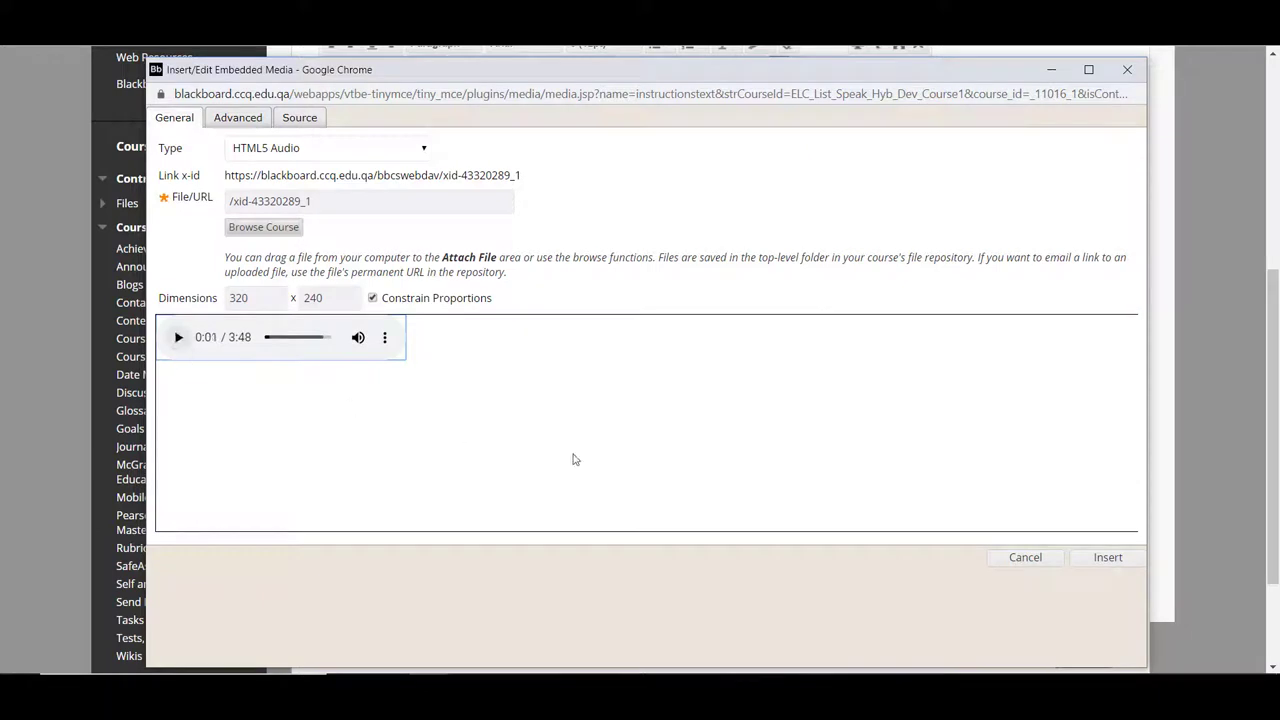
left_click(1117, 557)
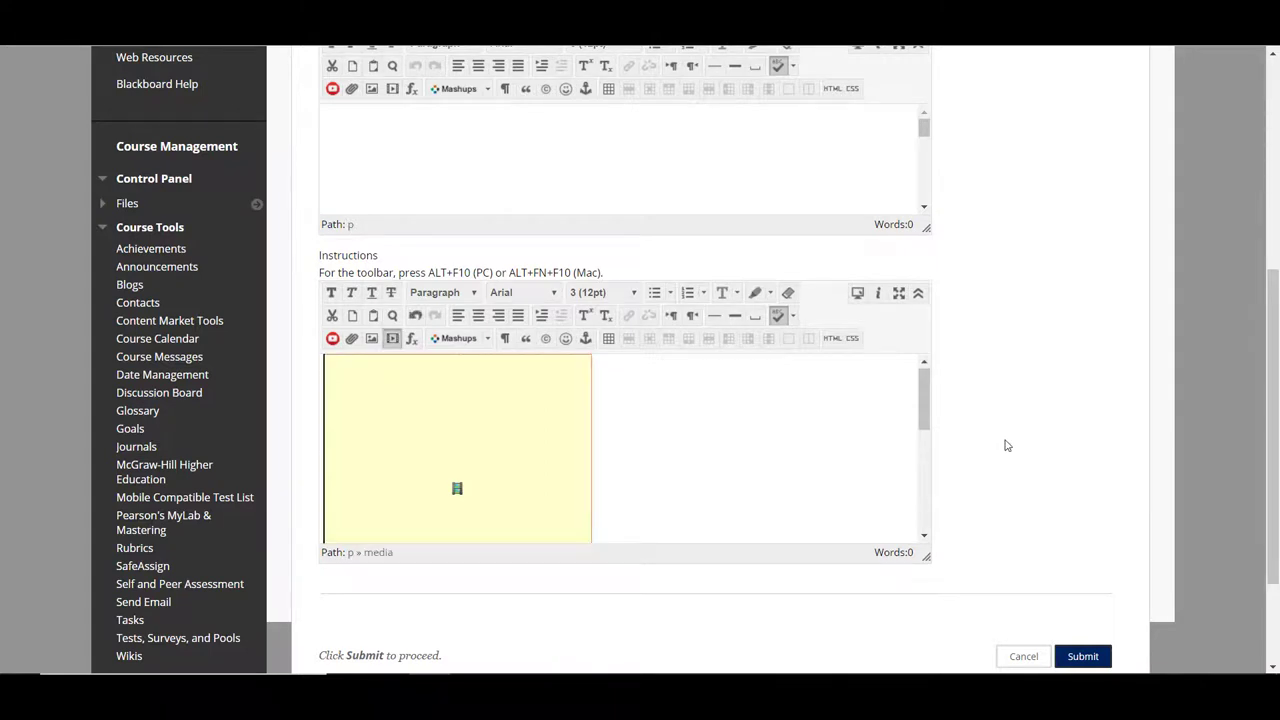
key("Return")
type("Listen to the recording below and answer the questions")
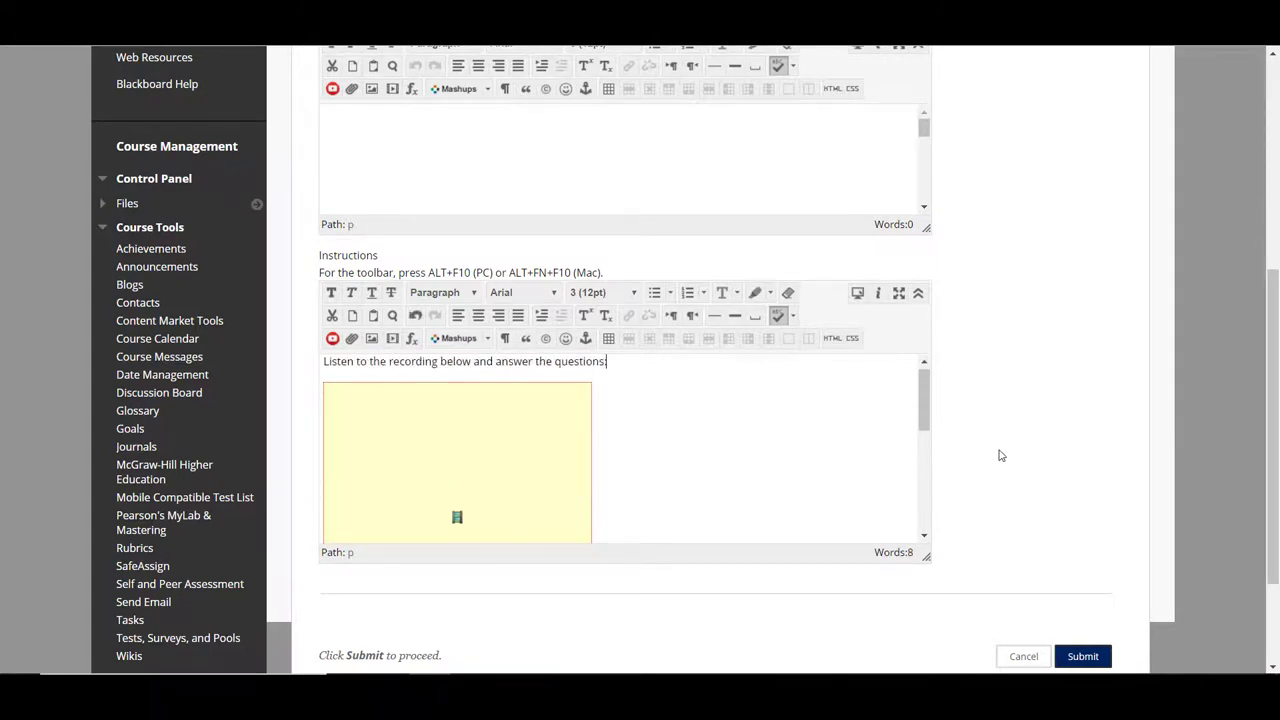
scroll(1000, 452, "down", 2)
Step: Submit the test information and play the embedded recording on the Test Canvas
left_click(1100, 508)
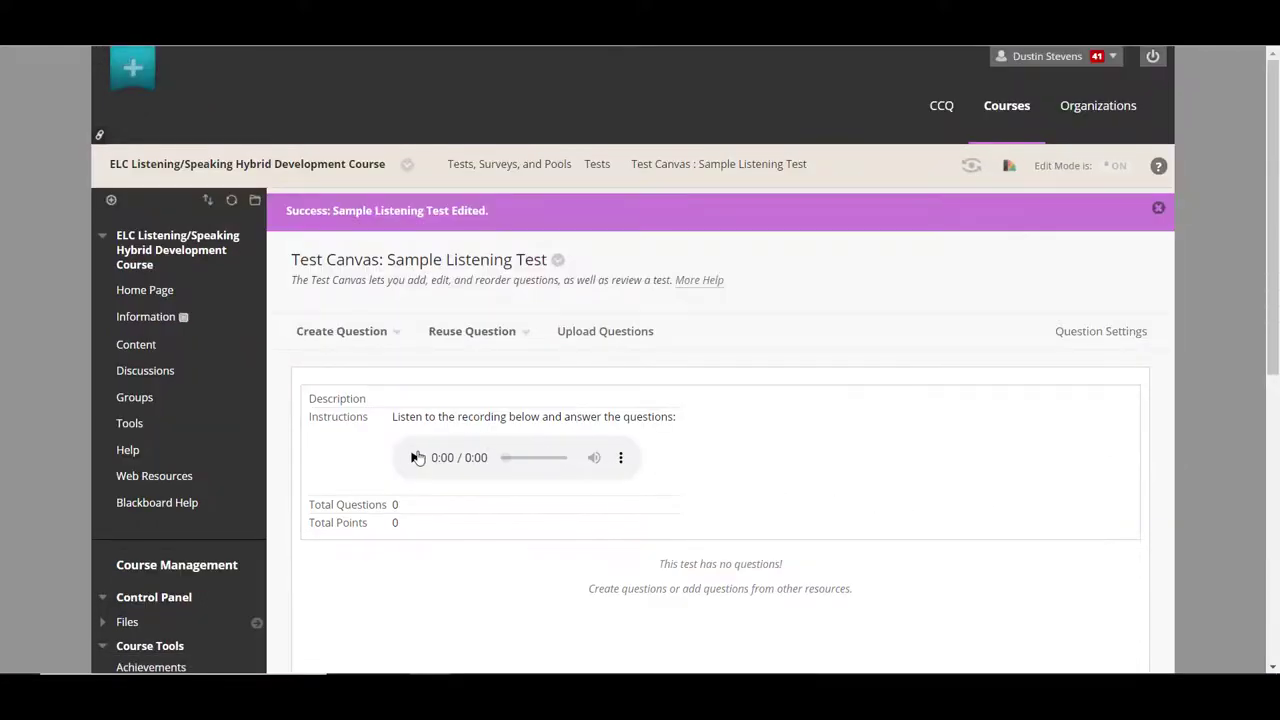
left_click(414, 458)
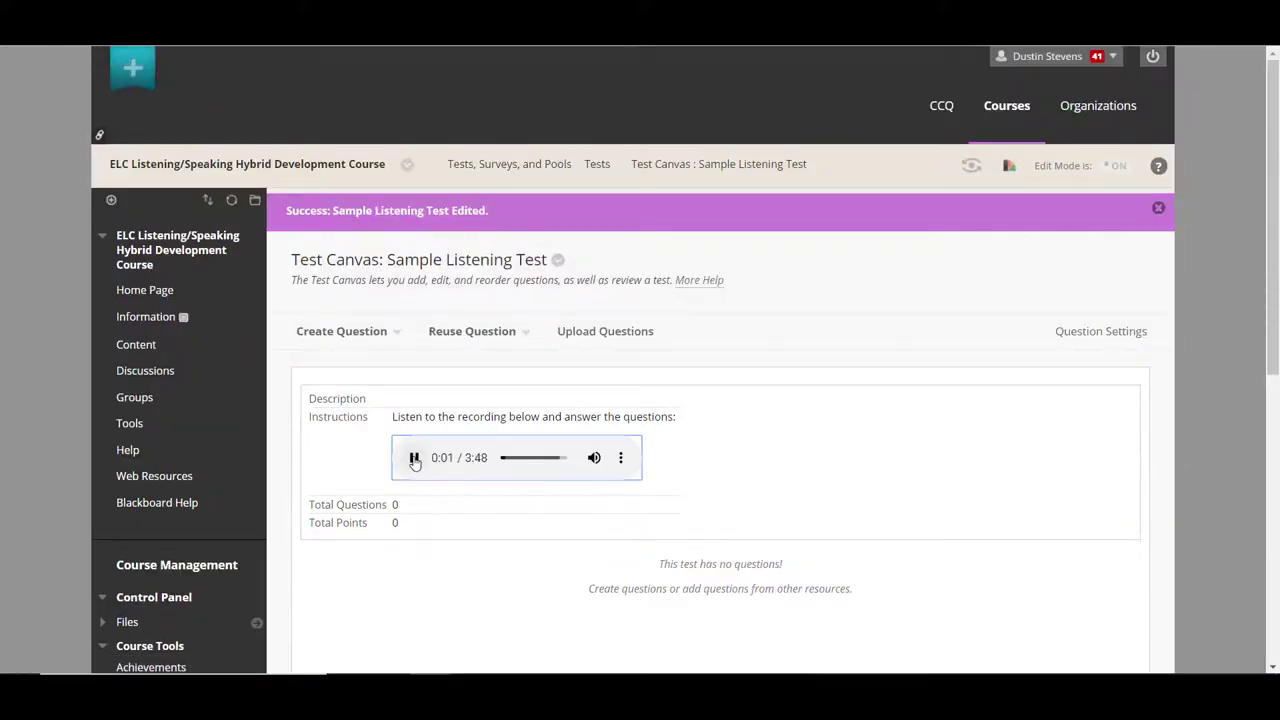